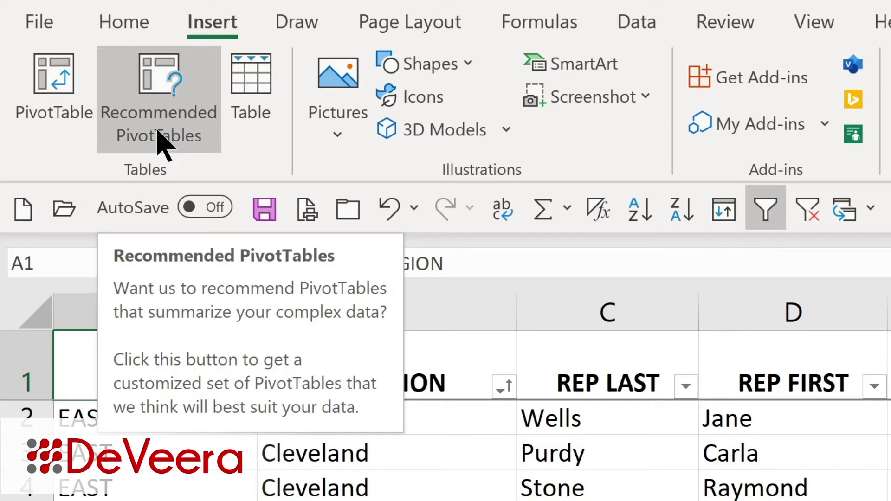
Create a PivotTable on a new worksheet from 'Sales Tracking'!$A$1:$J$77, with REGION as rows and TOTALS as summed values.
click(55, 126)
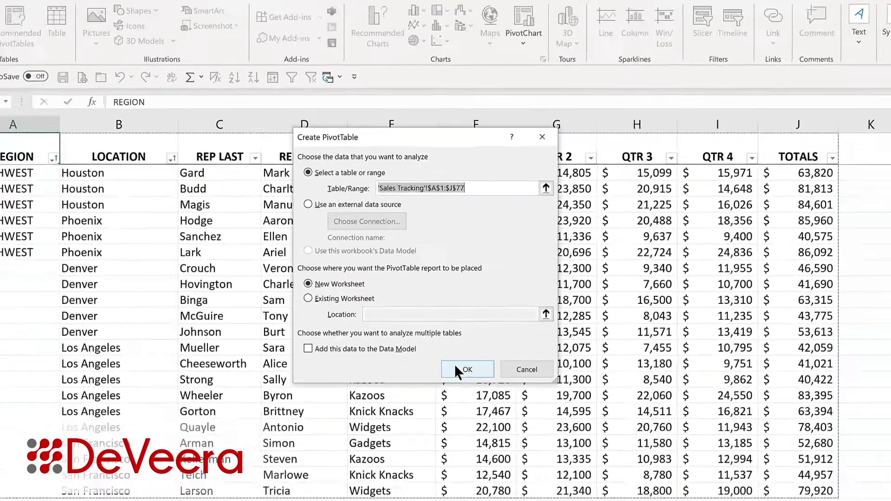
click(504, 421)
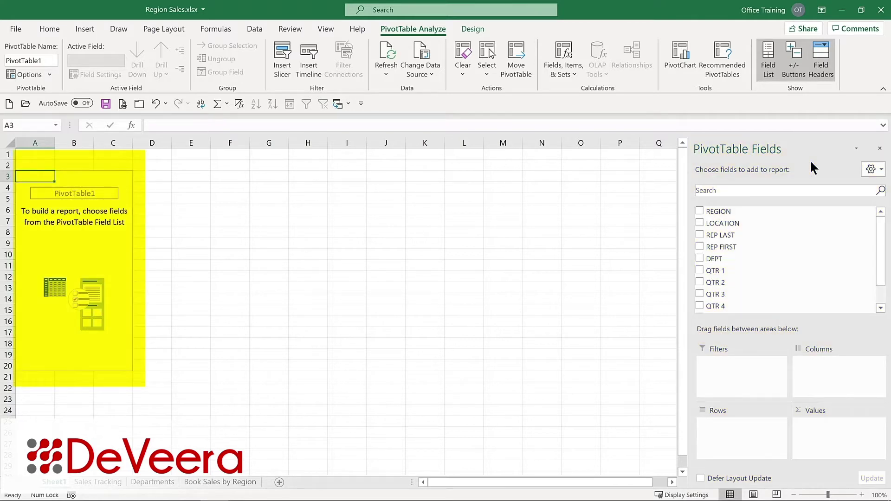
click(699, 212)
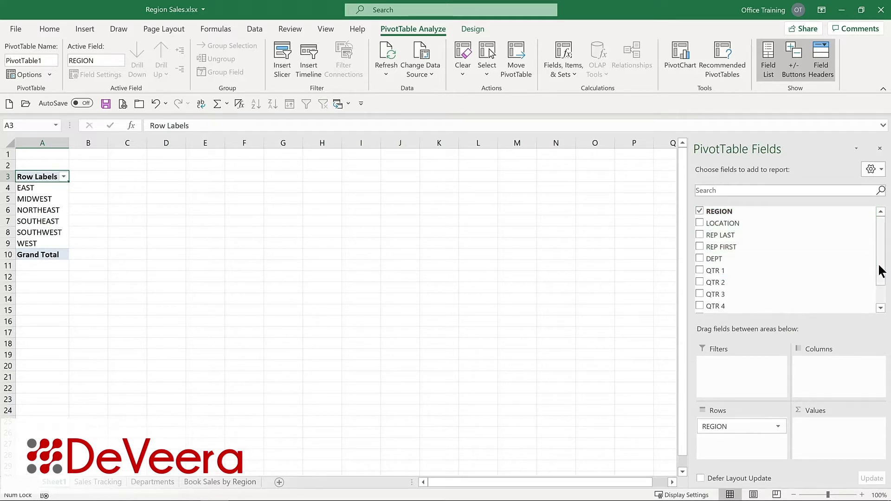
drag(881, 268, 883, 302)
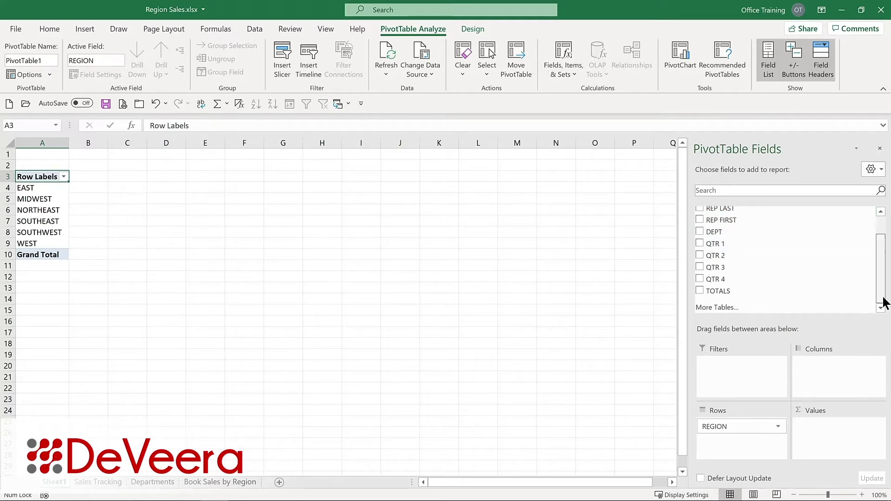
click(700, 291)
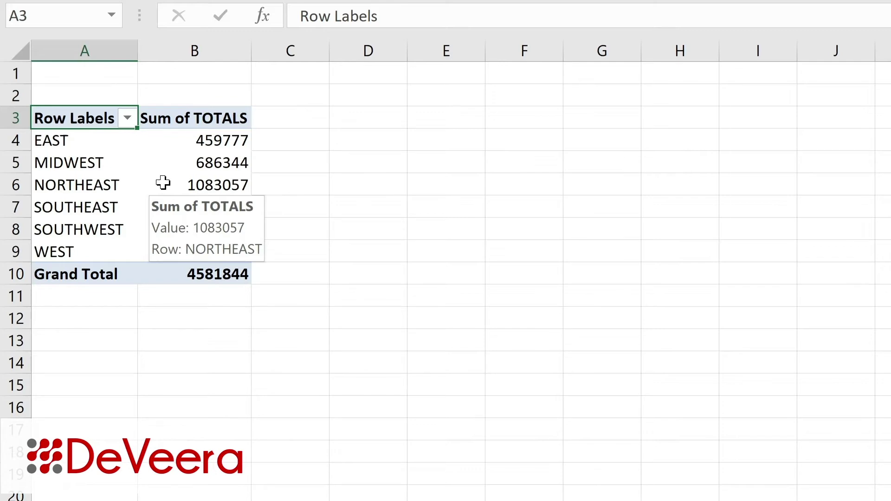
Format the Sum of TOTALS values as Currency with the $ symbol and 0 decimal places.
right_click(163, 183)
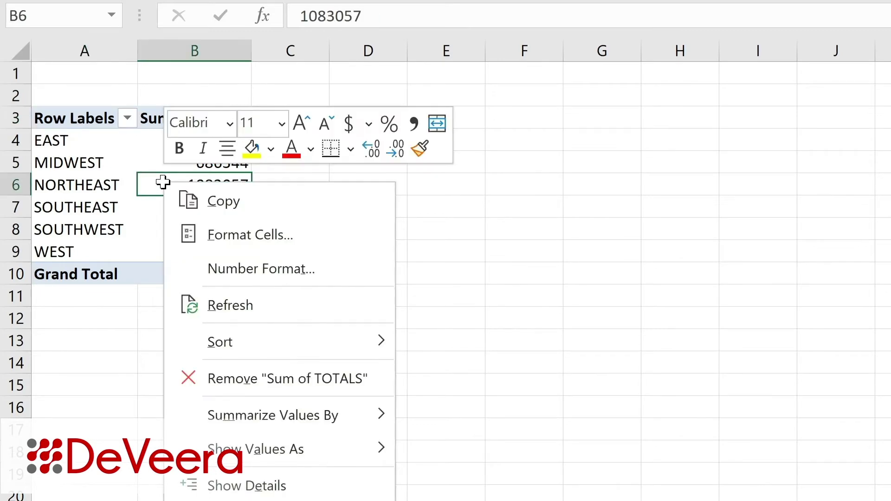
click(221, 269)
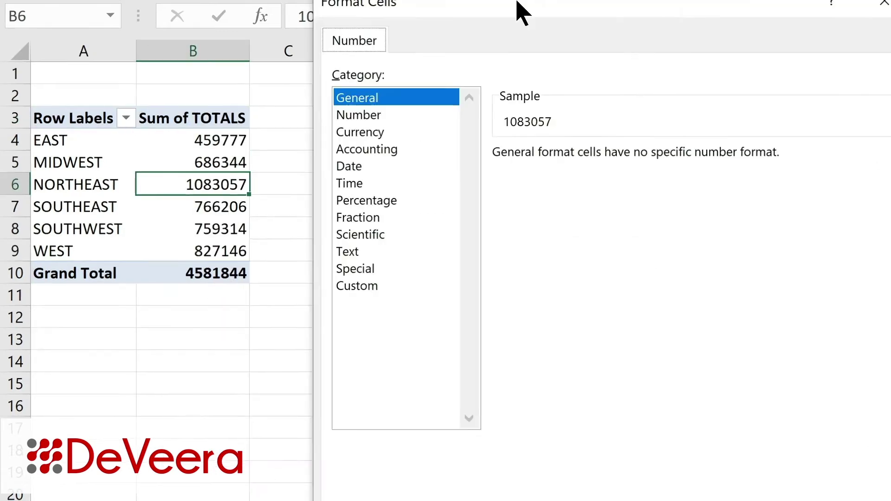
click(247, 123)
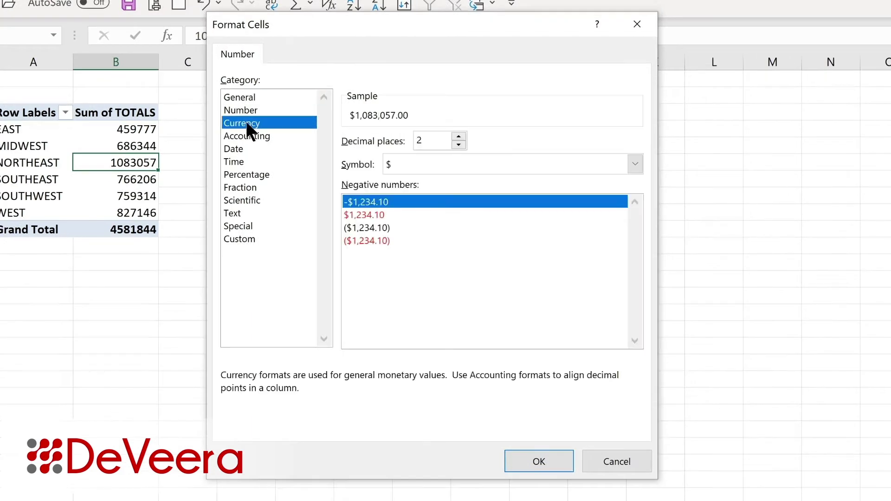
click(458, 145)
click(458, 145)
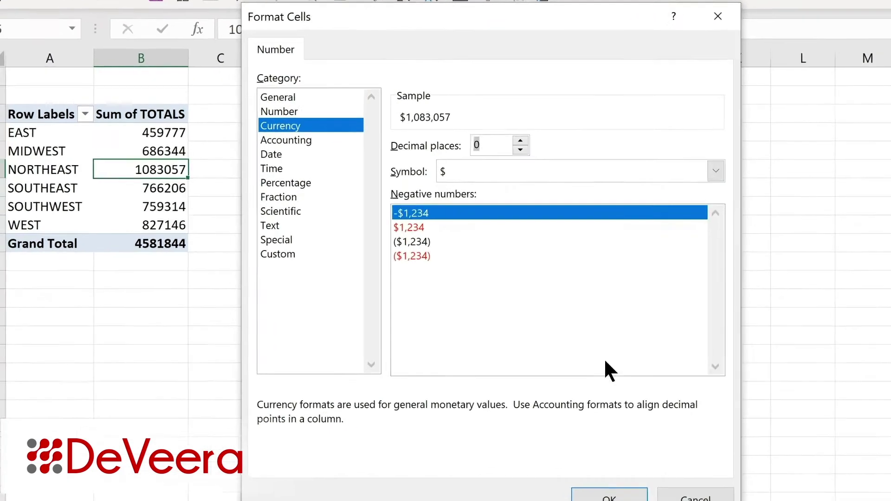
click(539, 461)
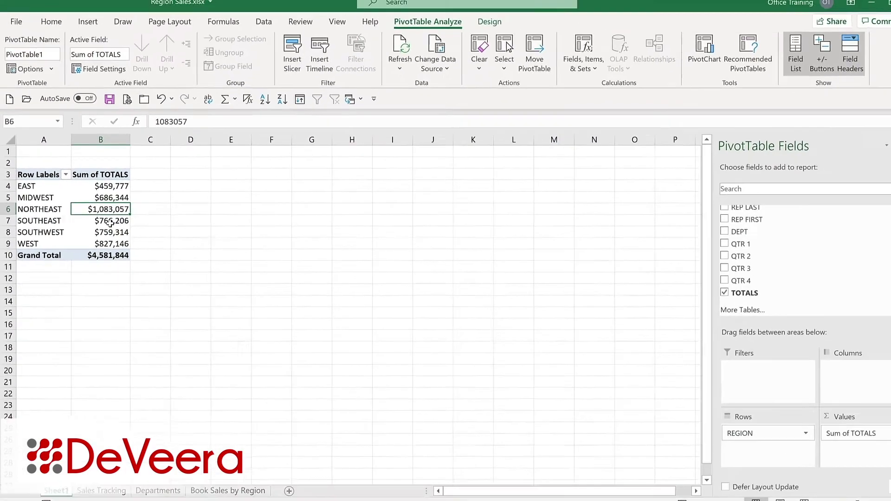
Add DEPT as the PivotTable's column field and LOCATION beneath REGION in the rows.
click(699, 231)
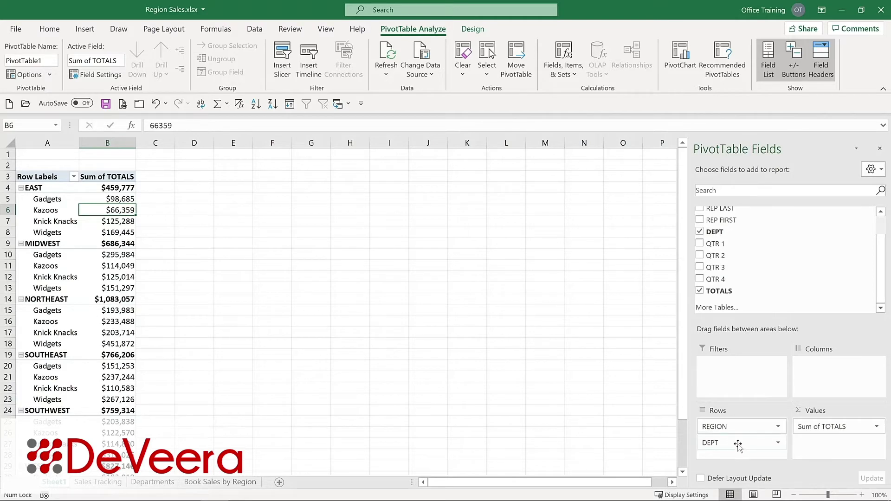
drag(738, 446, 832, 374)
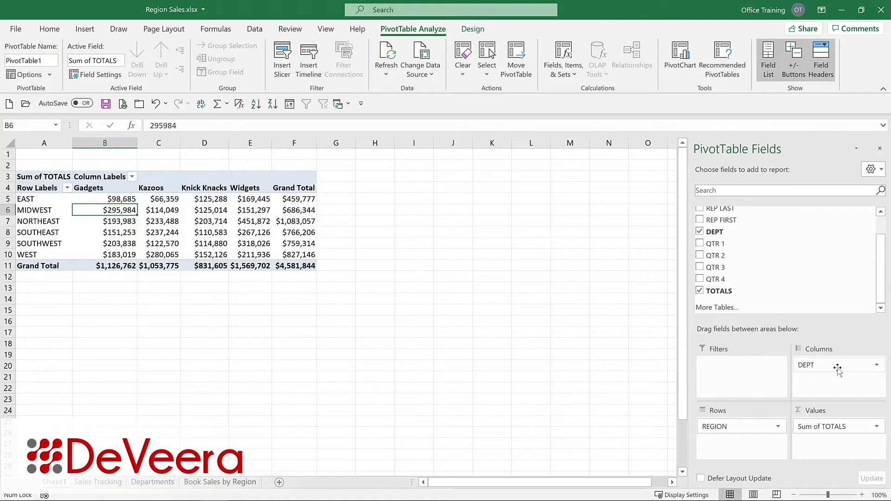
mouse_move(195, 217)
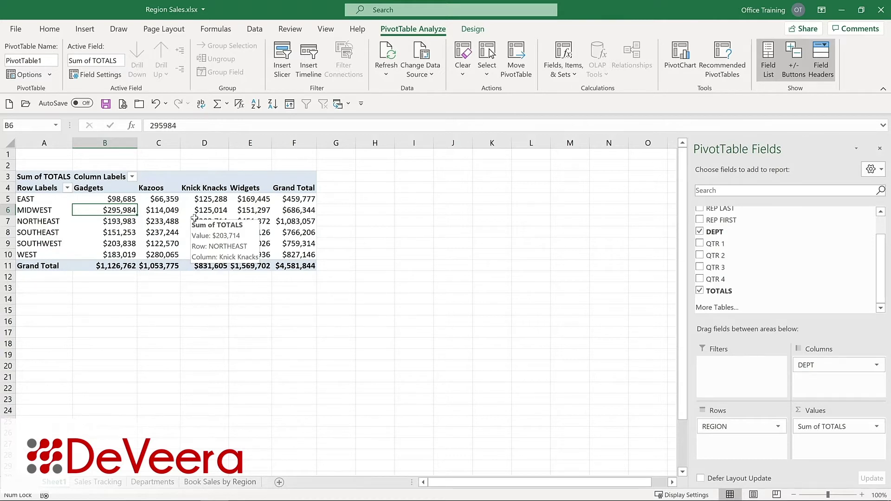
click(471, 28)
click(412, 29)
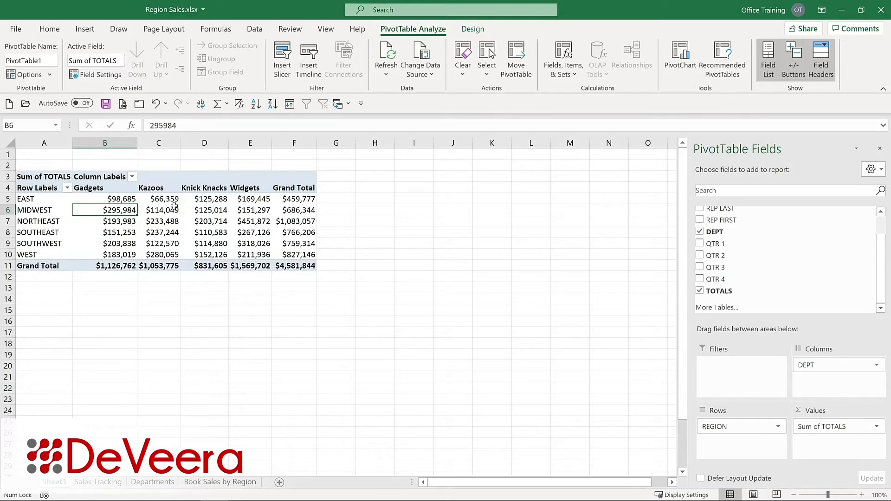
mouse_move(173, 207)
mouse_move(121, 201)
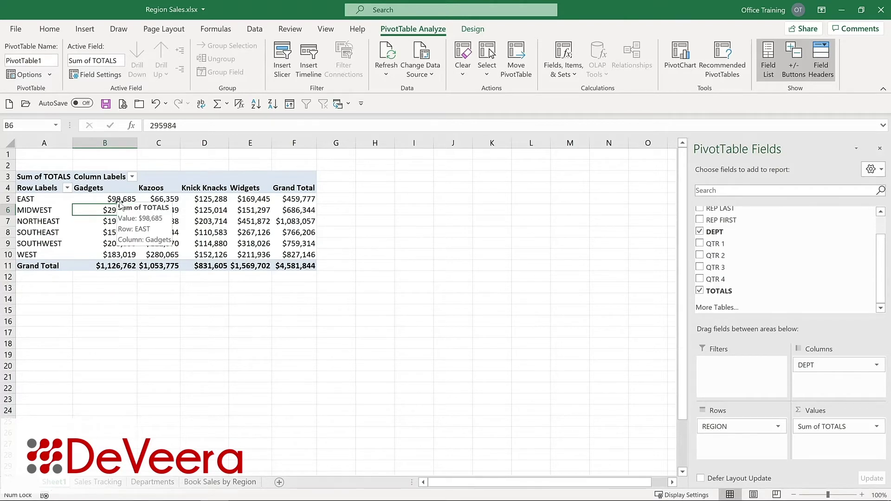
scroll(701, 224, up, 1)
click(700, 222)
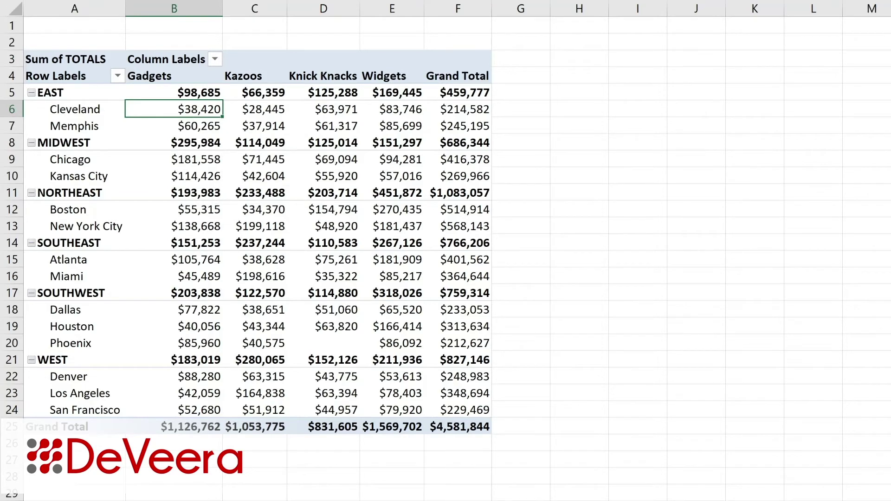
In the Sales Tracking sheet, set the QTR 1 amount of the first Cleveland Gadgets record in F2 to 100000.
key(ctrl+Page_Down)
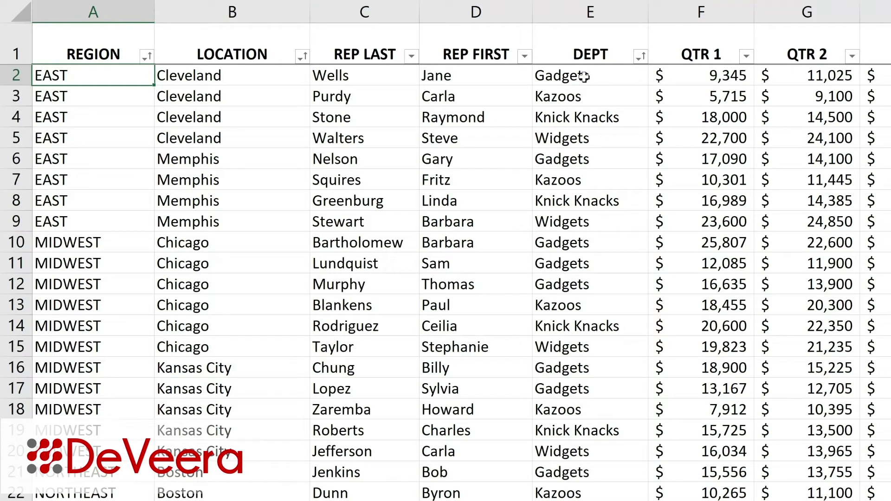
click(706, 74)
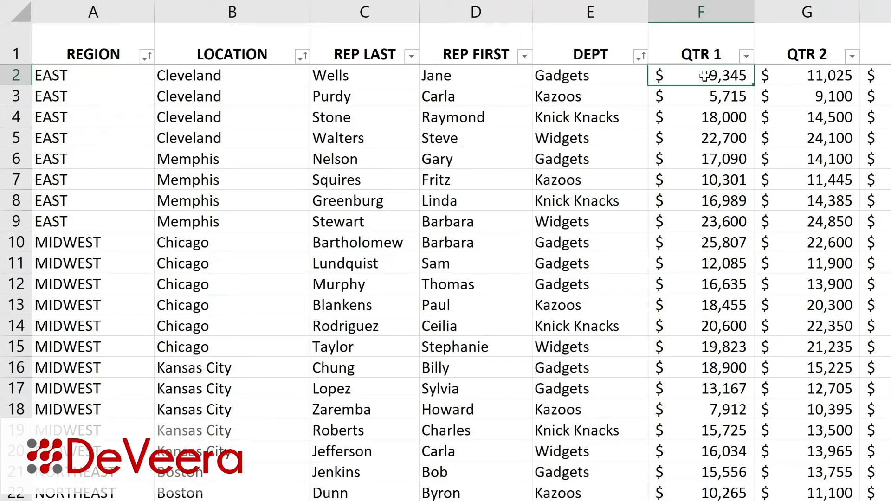
double_click(704, 75)
text(100000)
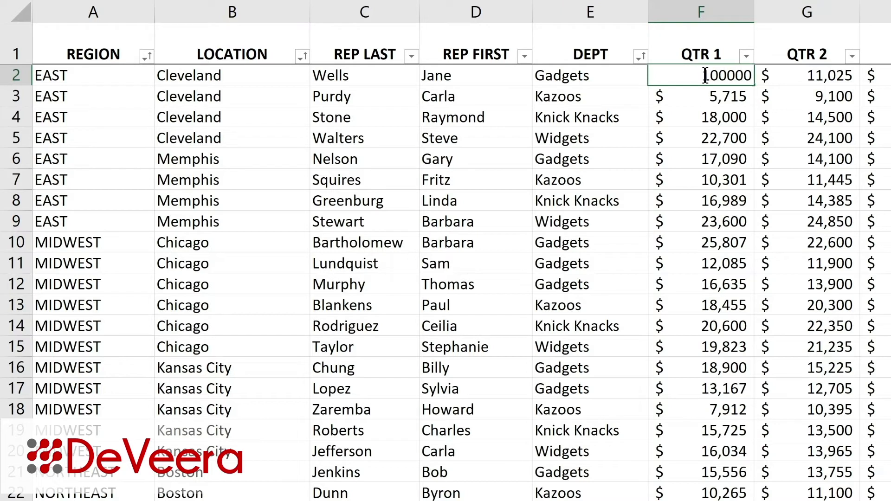
key(Return)
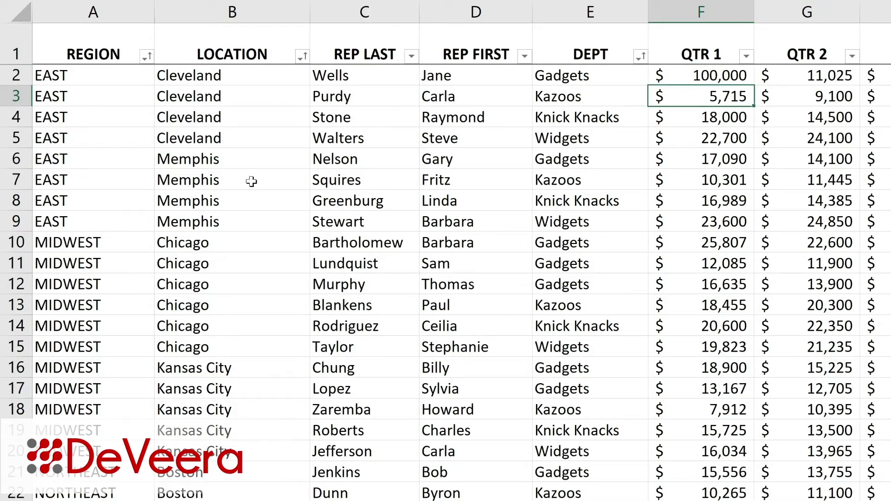
Change the LOCATION of the EAST Gadgets record in row 6 to Cleveland.
click(204, 159)
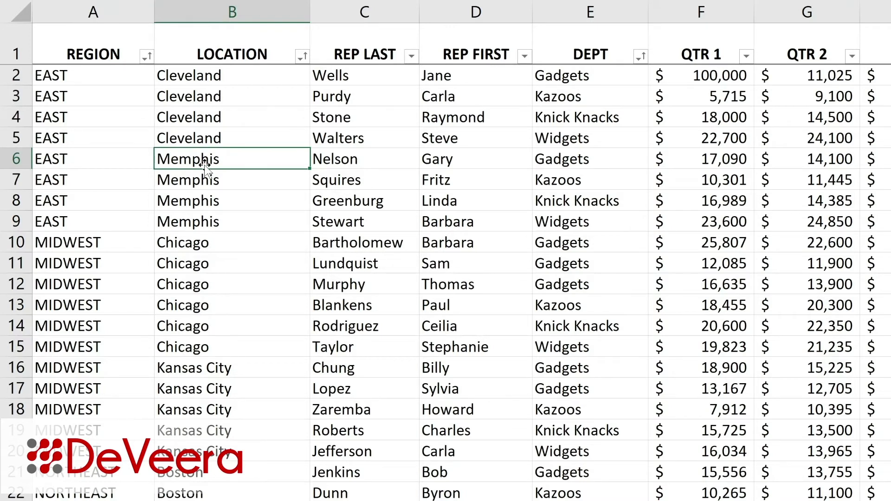
text(C)
key(BackSpace)
text(Cle)
key(Return)
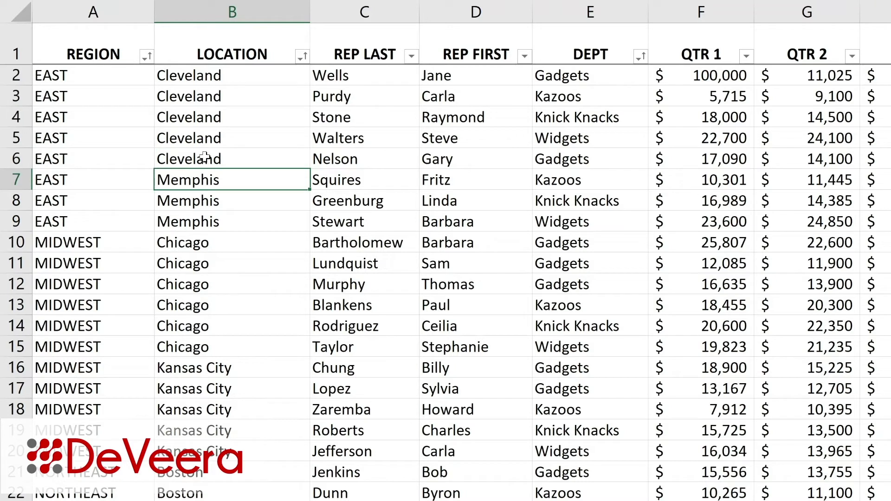
click(584, 161)
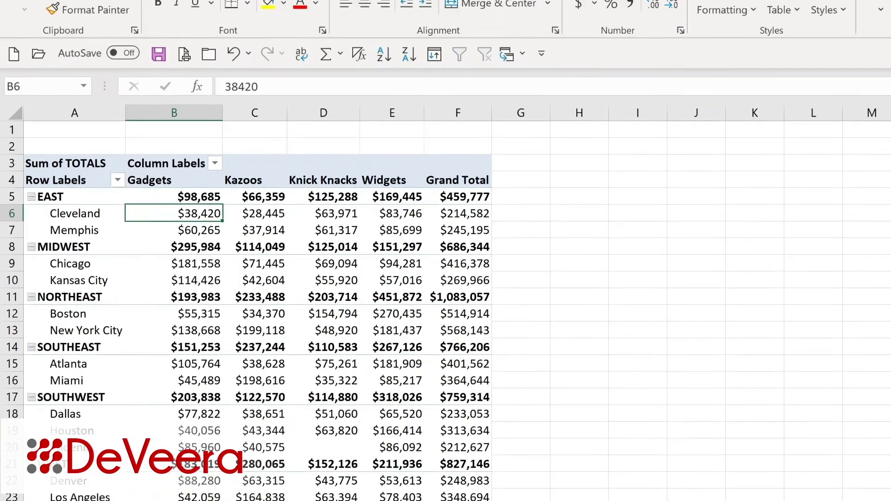
Update the PivotTable with the edited sales data using Refresh All.
click(620, 25)
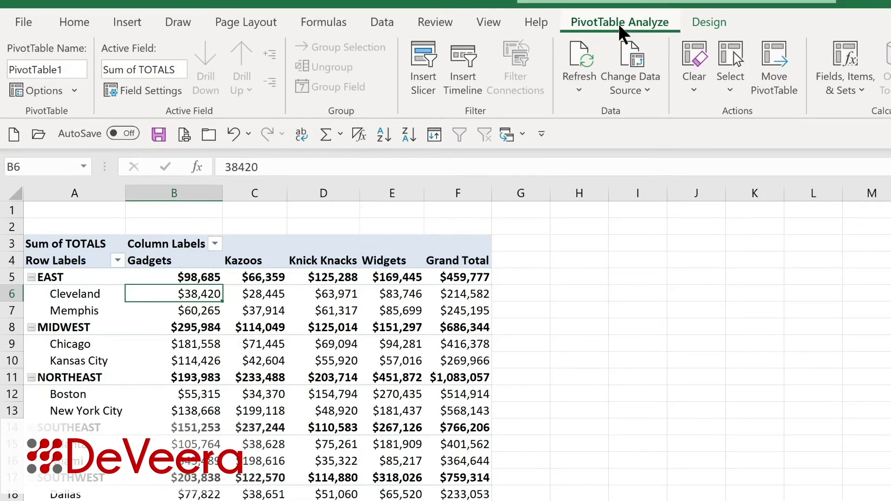
click(577, 88)
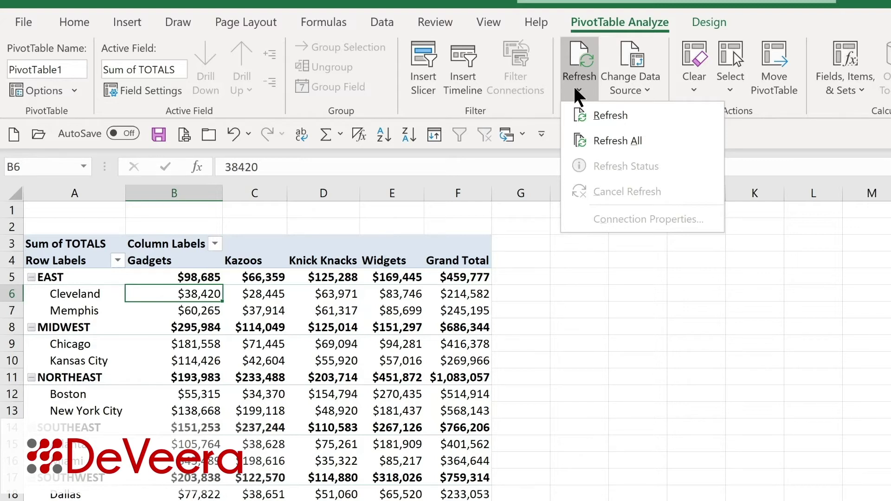
click(605, 140)
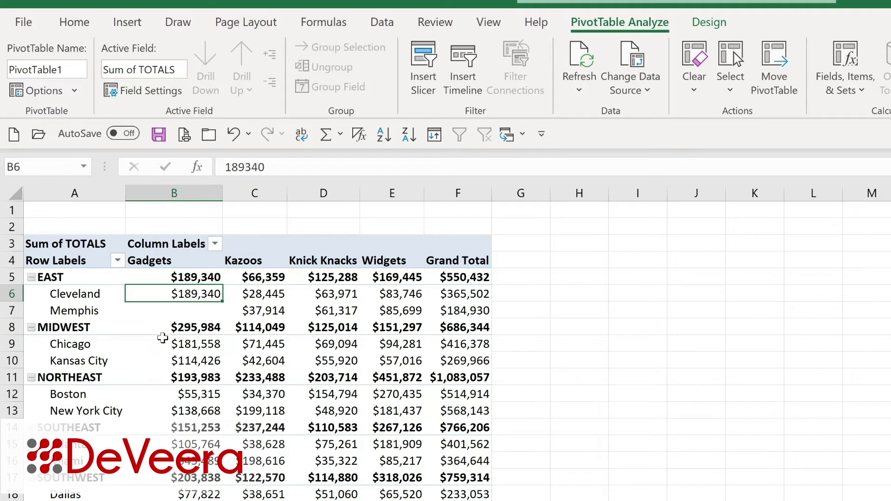
mouse_move(186, 323)
Check the PivotTable's data source range and accept 'Sales Tracking'!$A$1:$J$77.
click(640, 91)
click(640, 115)
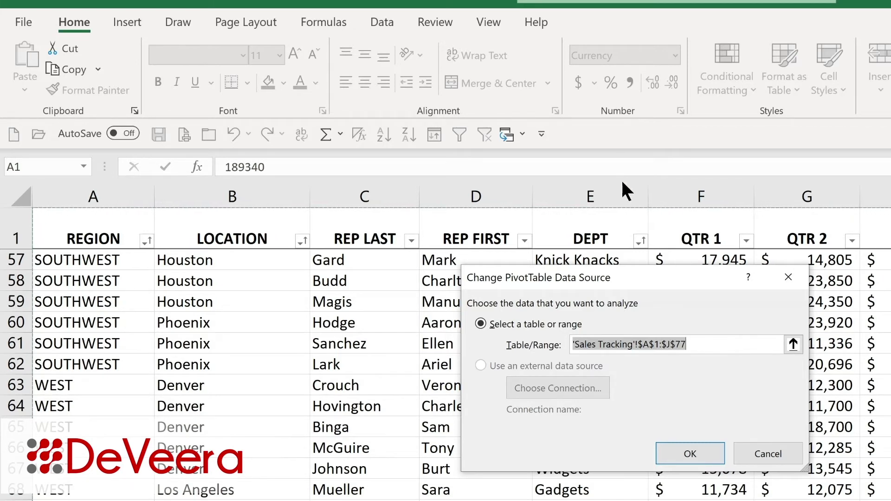
click(700, 450)
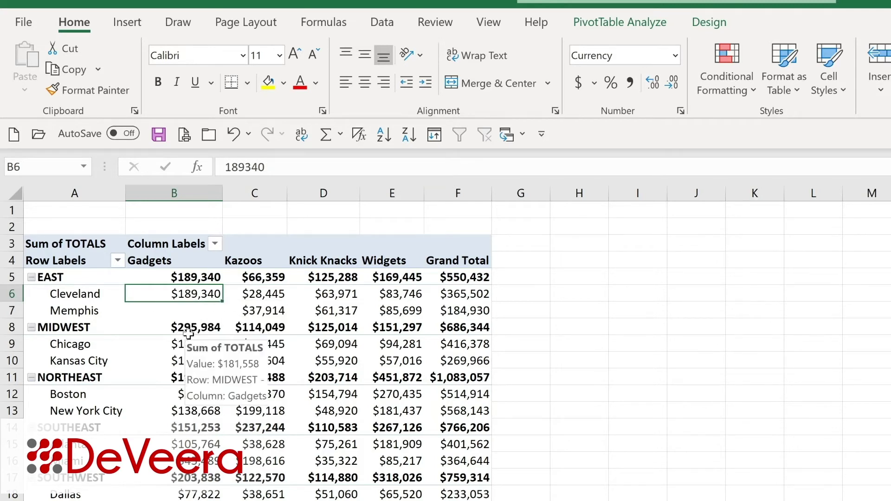
Show the detail records behind the Chicago Gadgets total in the PivotTable.
mouse_move(185, 345)
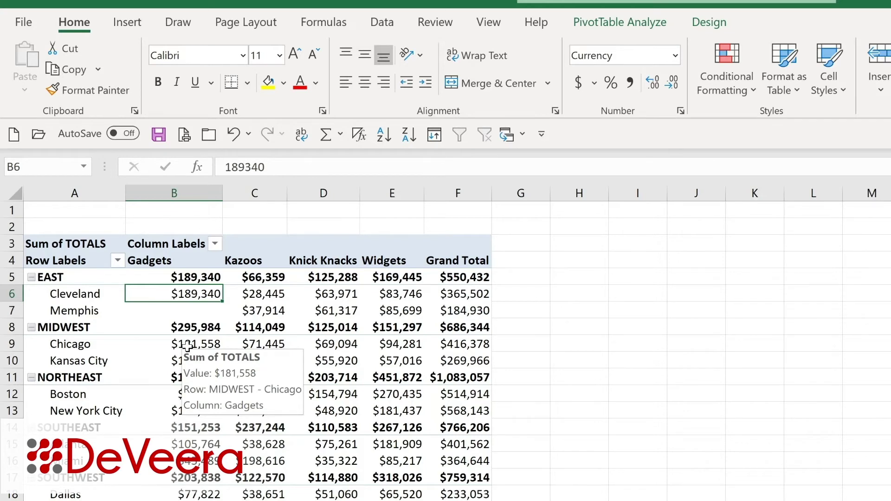
double_click(187, 346)
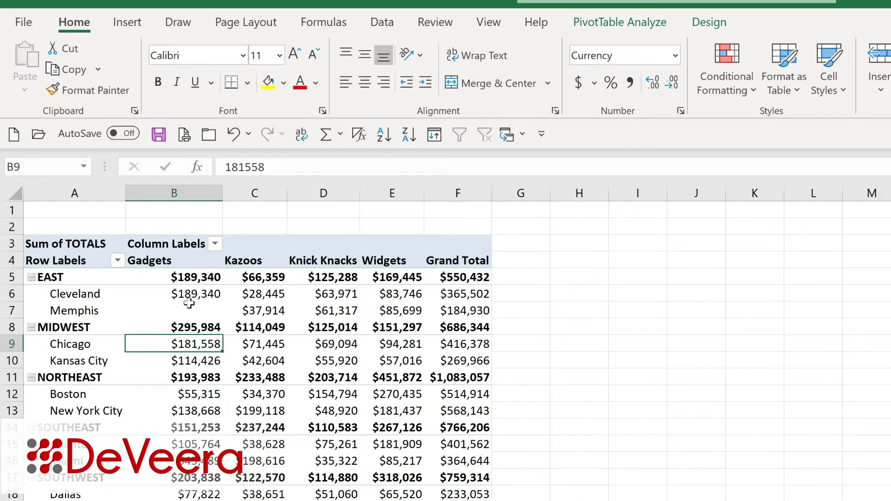
mouse_move(189, 303)
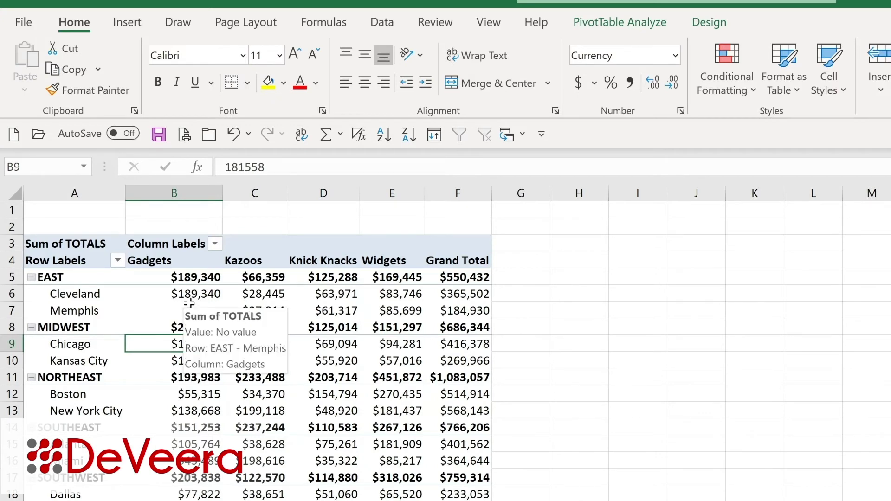
Collapse the EAST region's locations in the PivotTable and expand them again.
mouse_move(70, 295)
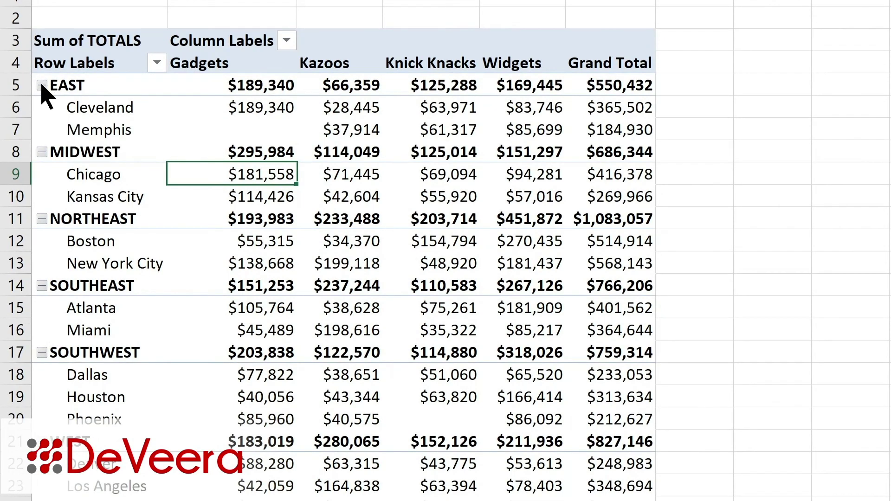
click(42, 85)
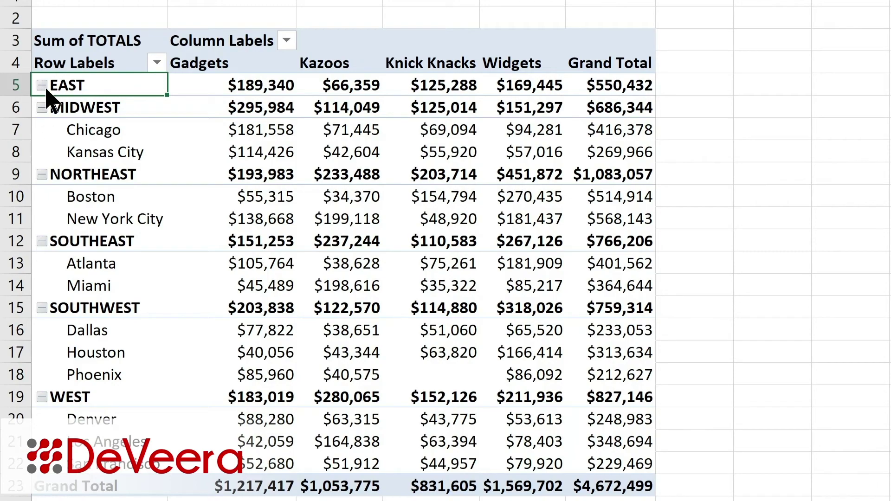
click(42, 85)
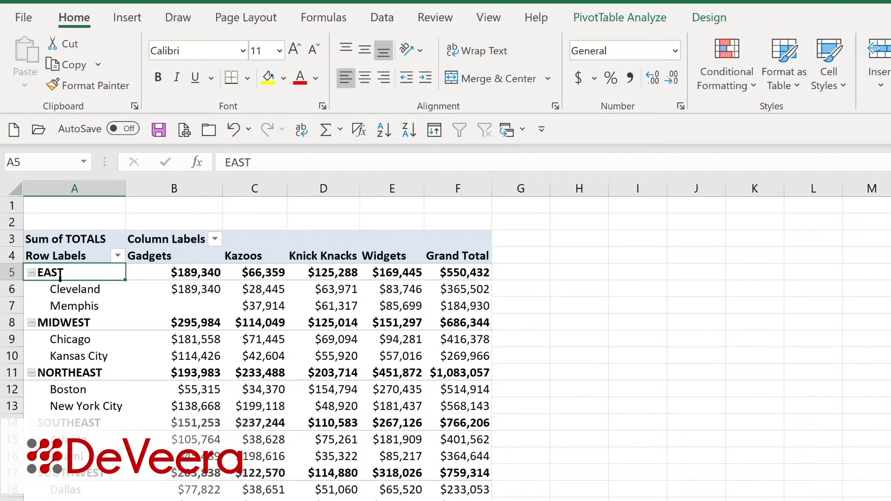
Collapse all items of the REGION field to their totals and expand them all again.
click(600, 18)
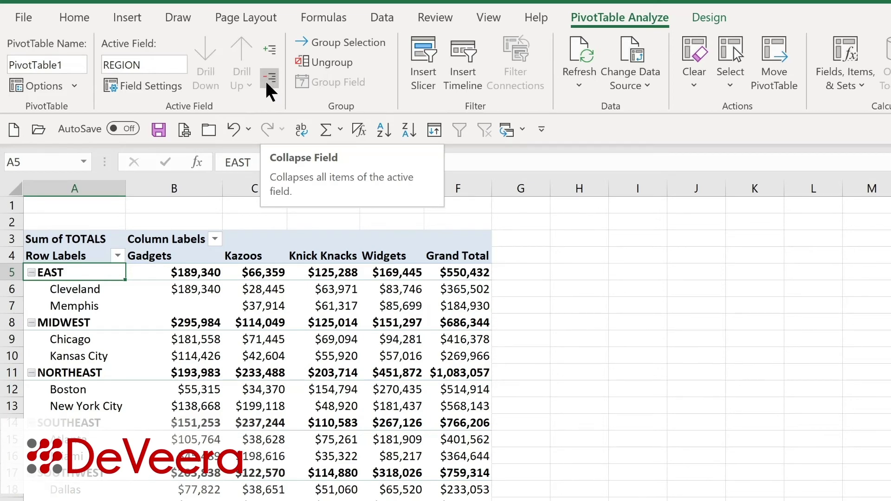
click(267, 79)
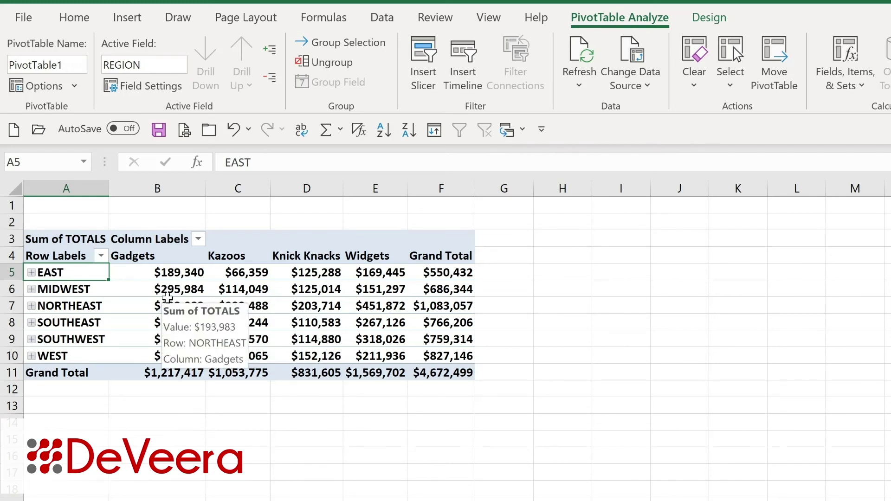
click(271, 48)
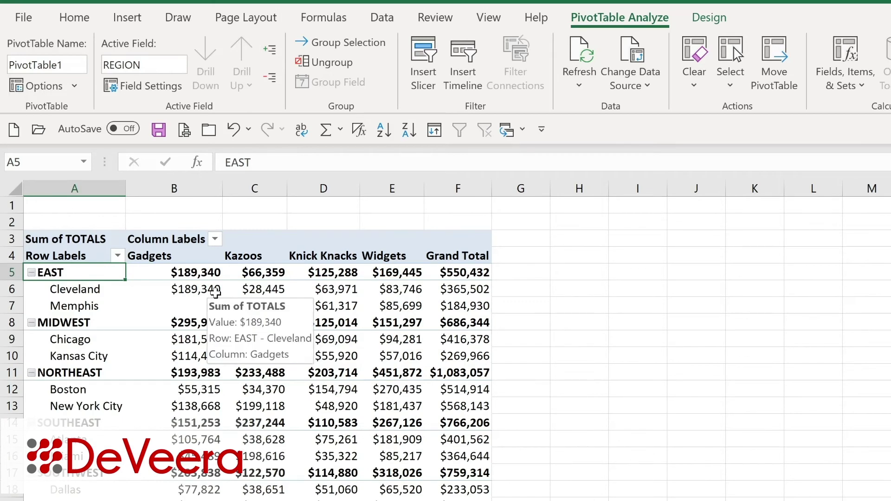
Apply the blue PivotTable style from the first row of the Medium styles.
click(714, 17)
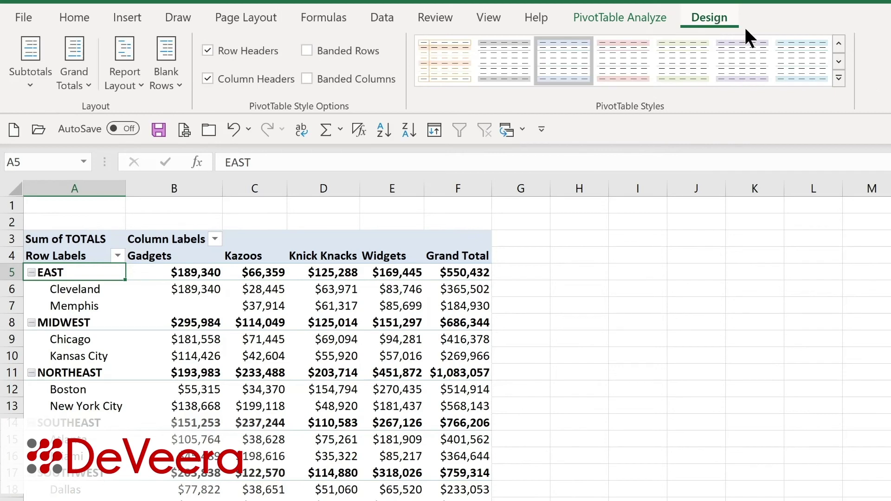
click(839, 79)
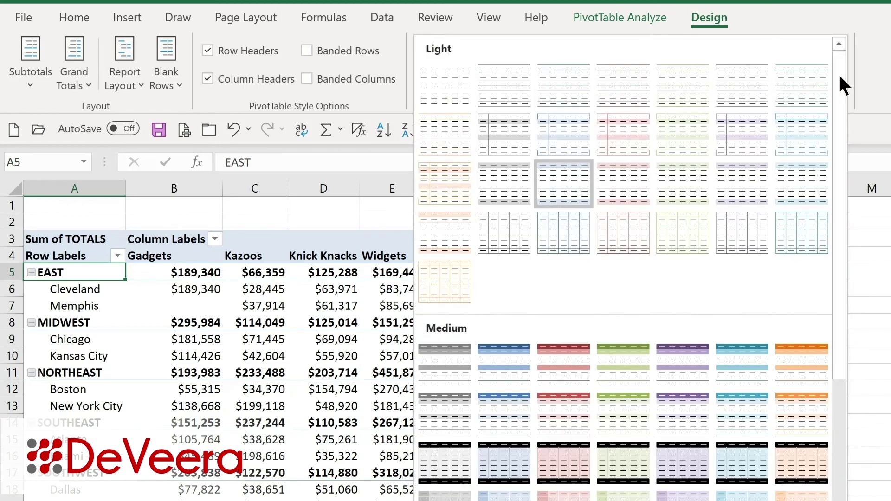
click(493, 369)
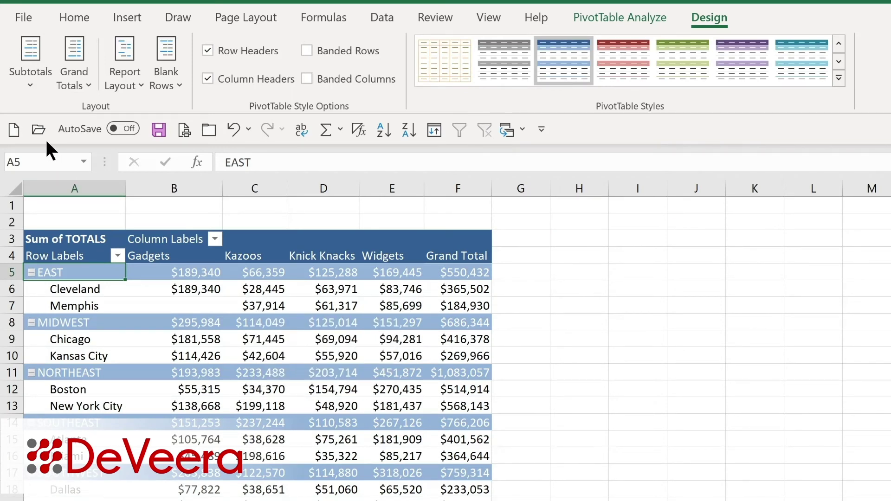
Show all subtotals at the bottom of each group, and look through the grand total and report layout options.
click(35, 87)
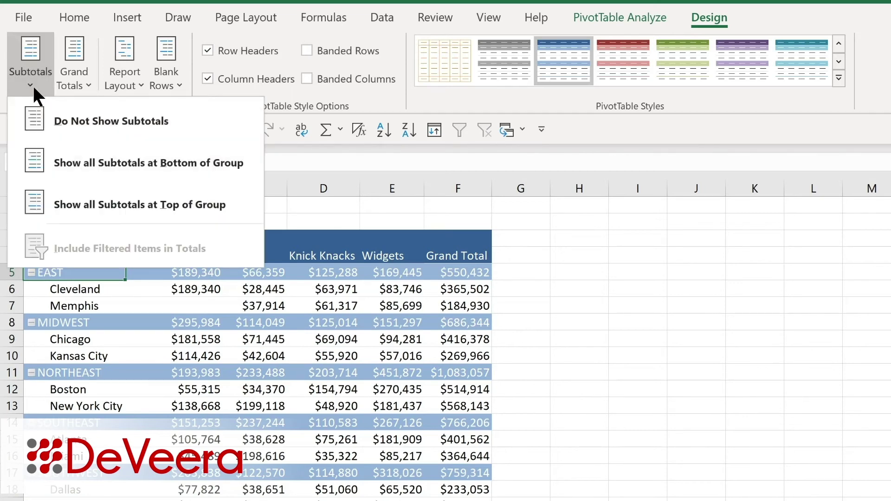
click(85, 169)
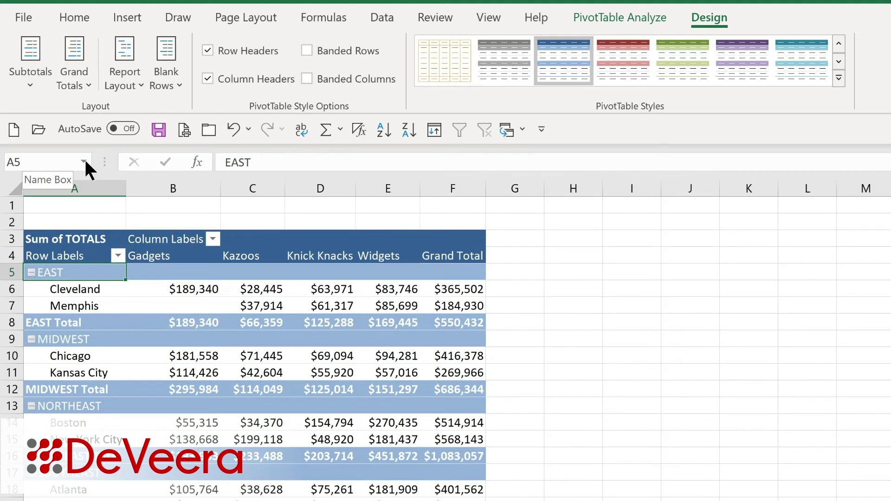
click(75, 82)
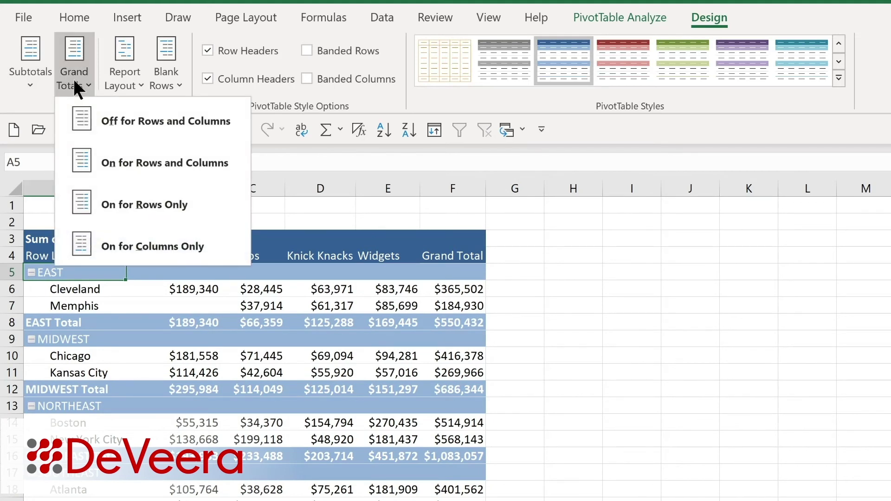
click(137, 82)
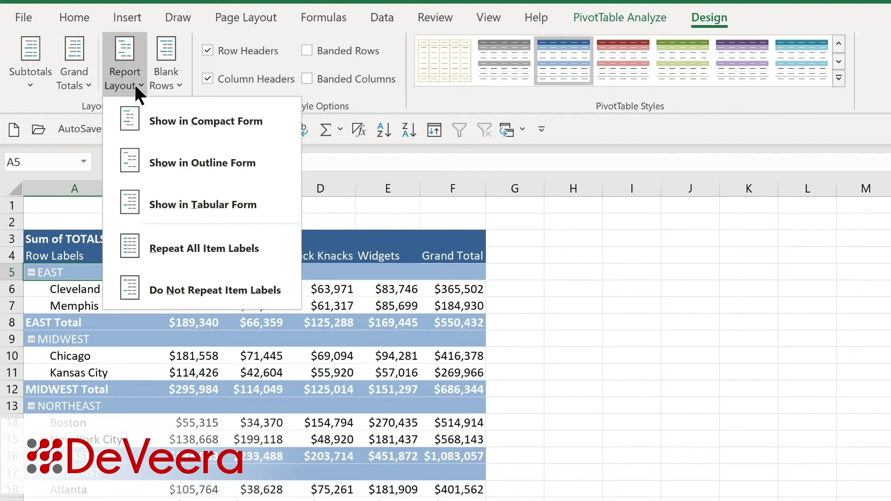
click(153, 299)
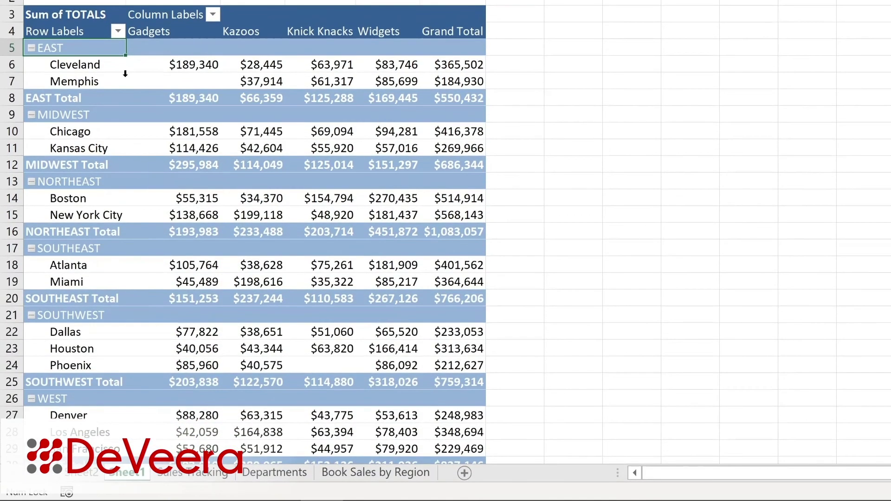
Filter the PivotTable's row labels to the EAST, MIDWEST and NORTHEAST regions only.
click(117, 31)
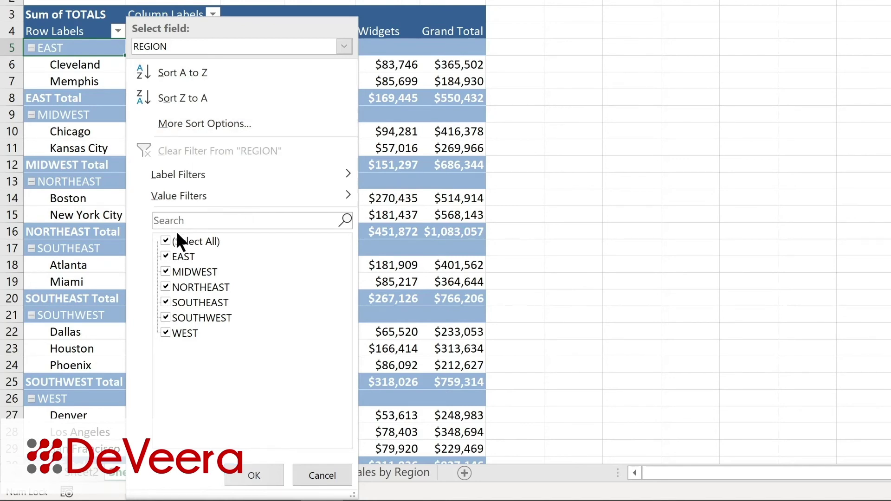
click(164, 239)
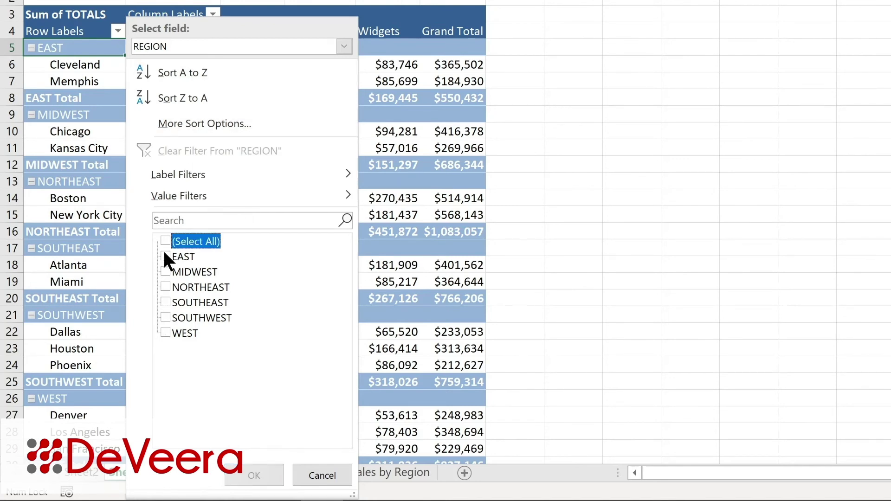
click(165, 256)
click(168, 272)
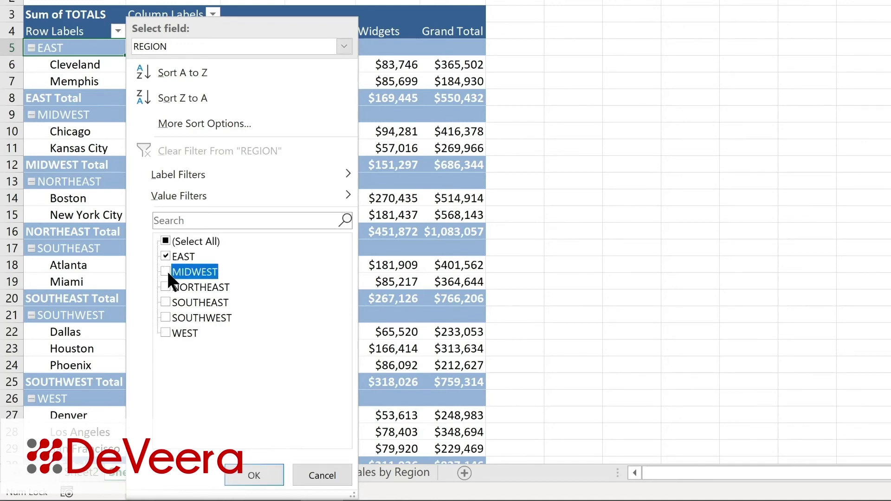
click(164, 285)
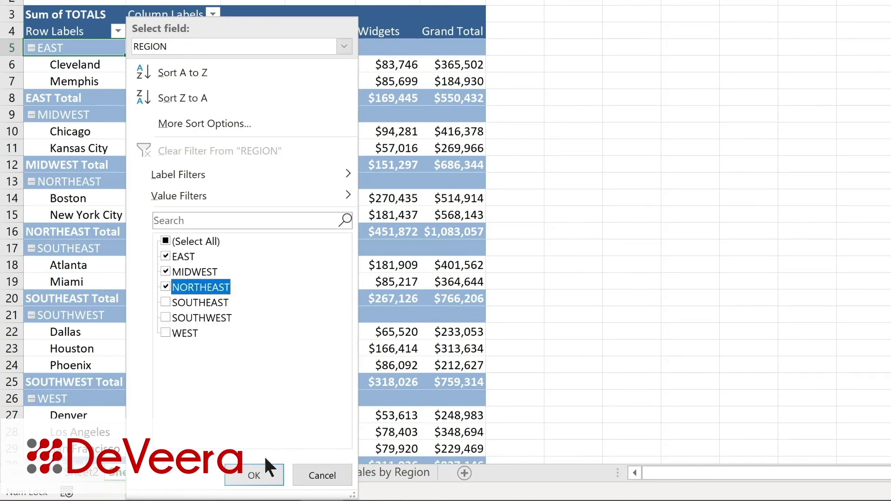
click(259, 472)
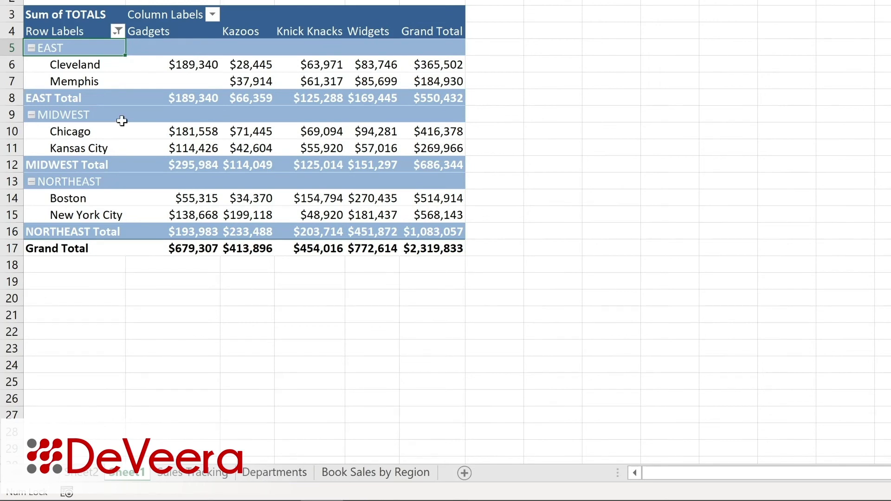
Check the DEPT filter choices in the column labels, and clear the filter from the REGION field.
click(211, 14)
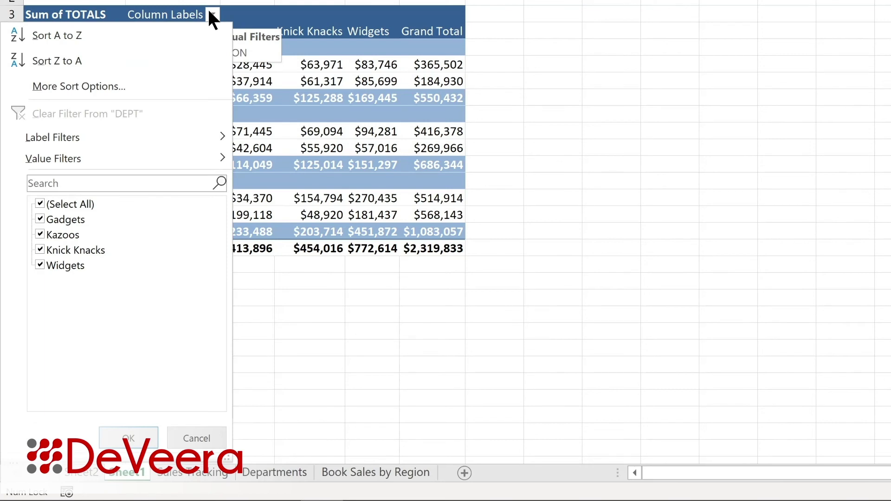
click(212, 15)
click(118, 31)
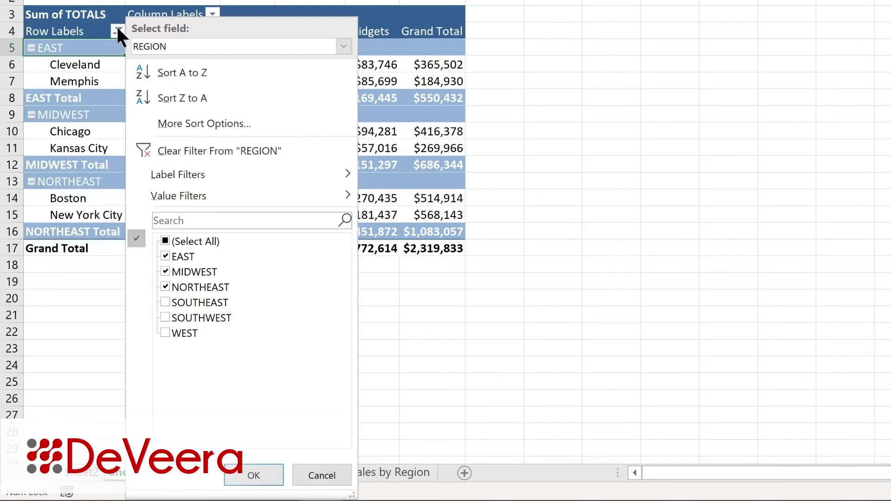
click(173, 147)
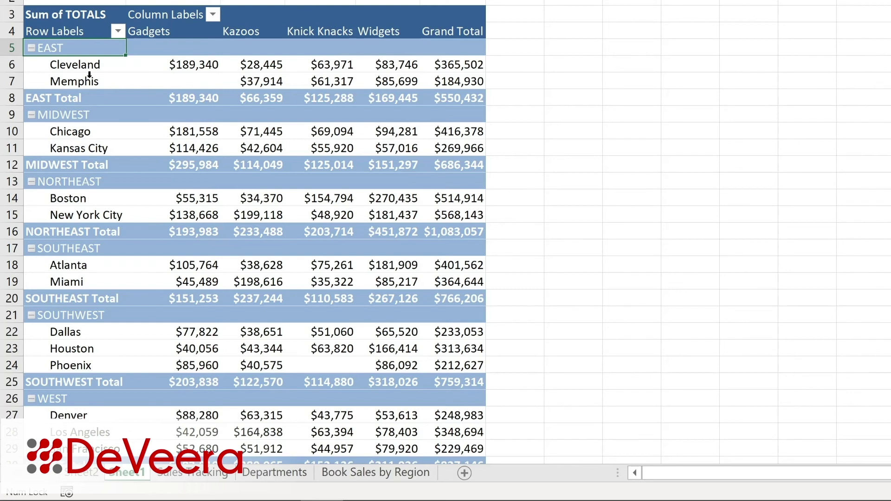
Sort the locations within each region by Grand Total from smallest to largest.
click(172, 65)
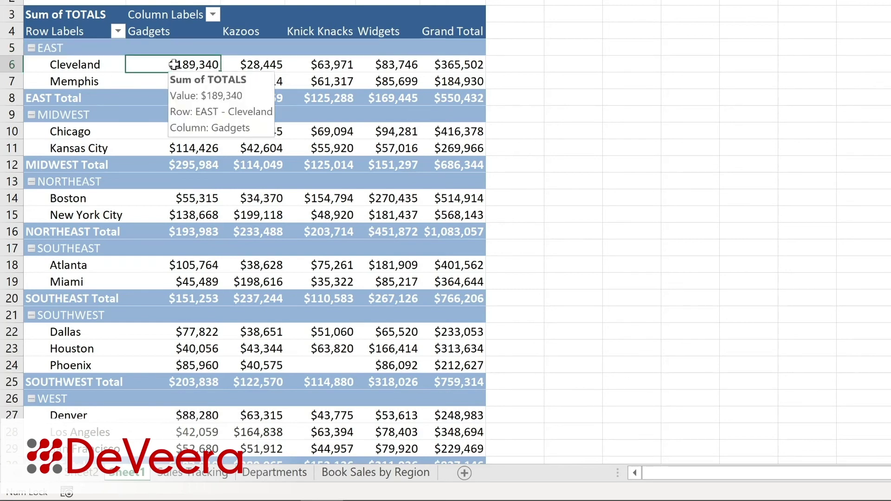
right_click(449, 67)
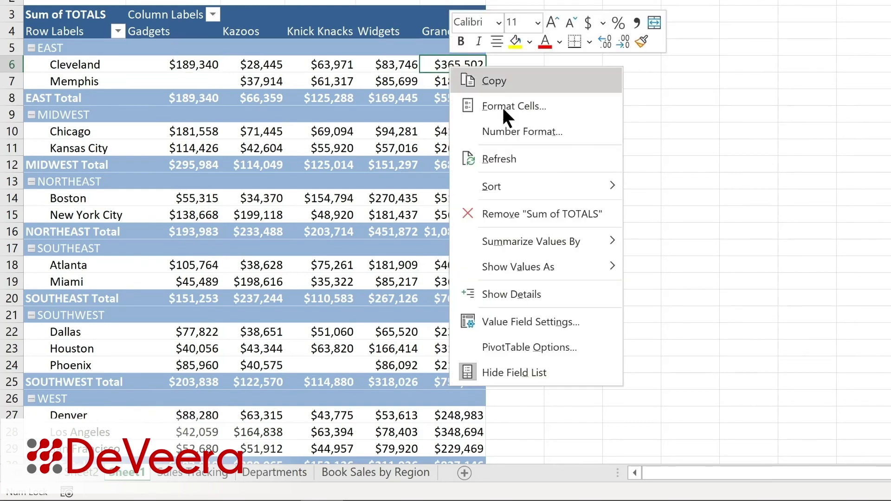
mouse_move(502, 191)
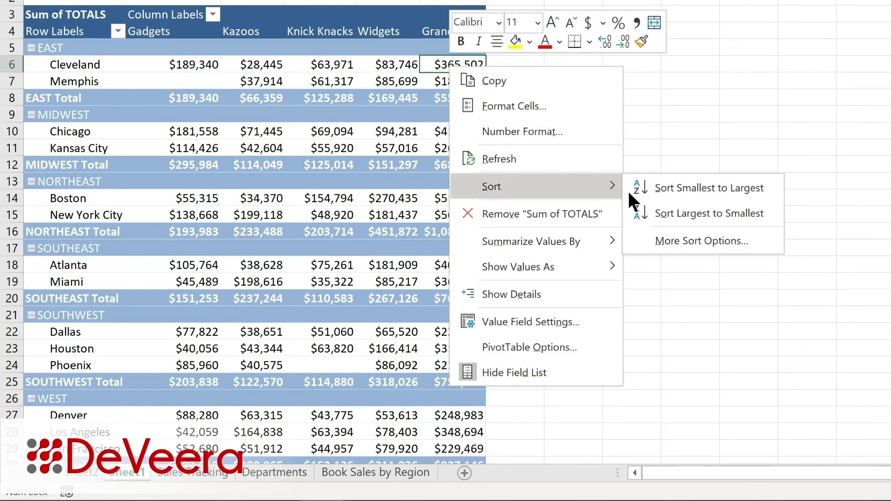
click(675, 186)
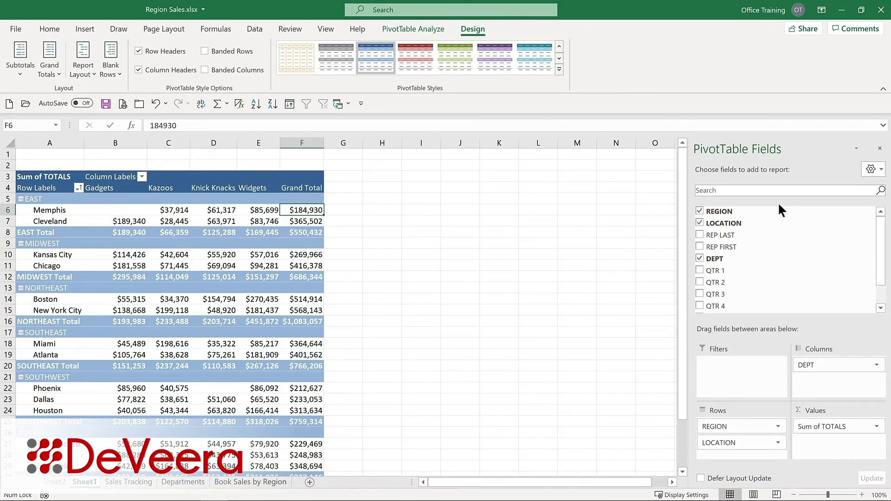
Remove REGION from the PivotTable's rows and add it as a report filter.
click(699, 211)
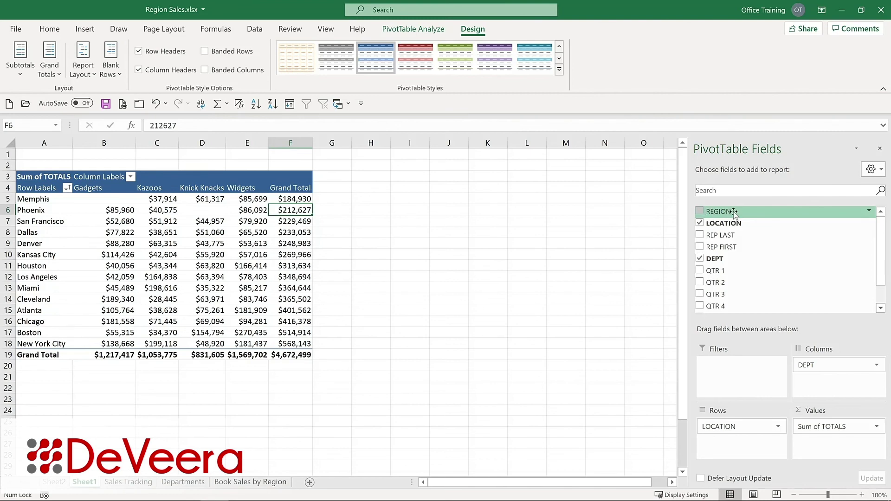
drag(734, 213, 722, 375)
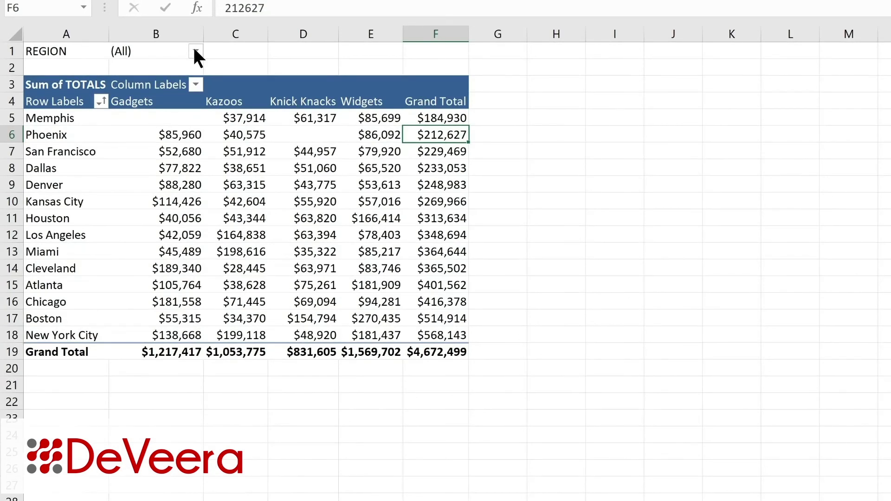
Filter the PivotTable to the MIDWEST region with the report filter, and reset the filter to all regions.
click(195, 52)
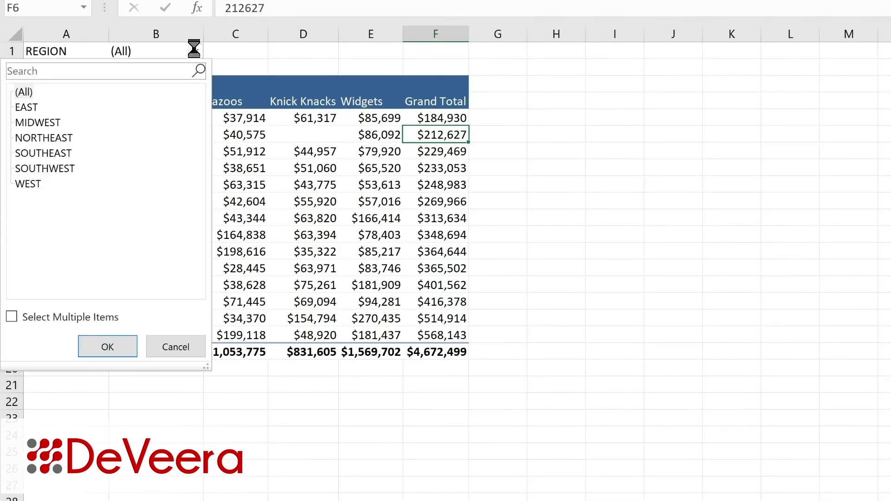
click(46, 122)
click(108, 347)
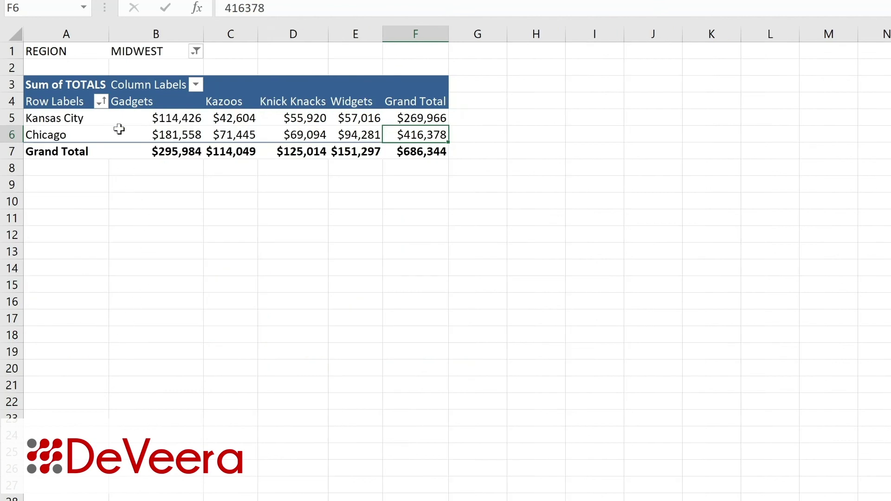
click(196, 52)
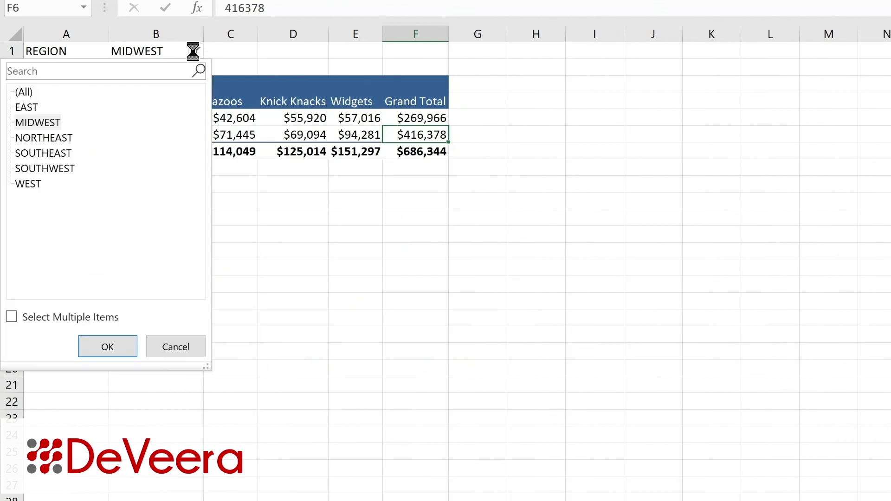
click(32, 91)
click(98, 350)
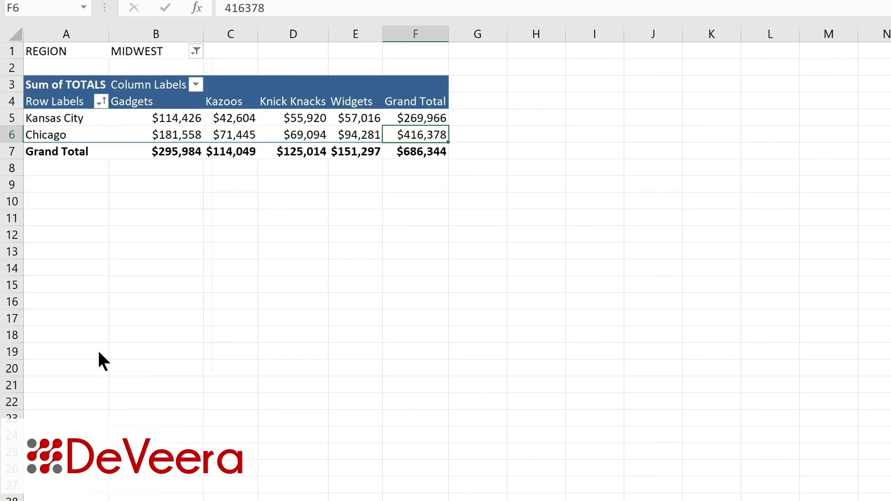